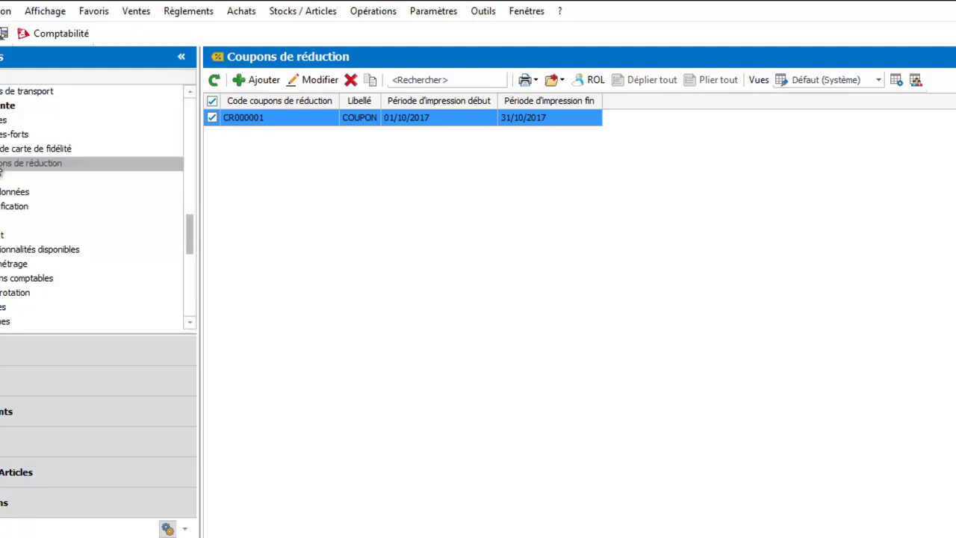
Display the discount coupons list and open the record of coupon CR000001.
{"action": "left_click", "coordinate": [3, 164]}
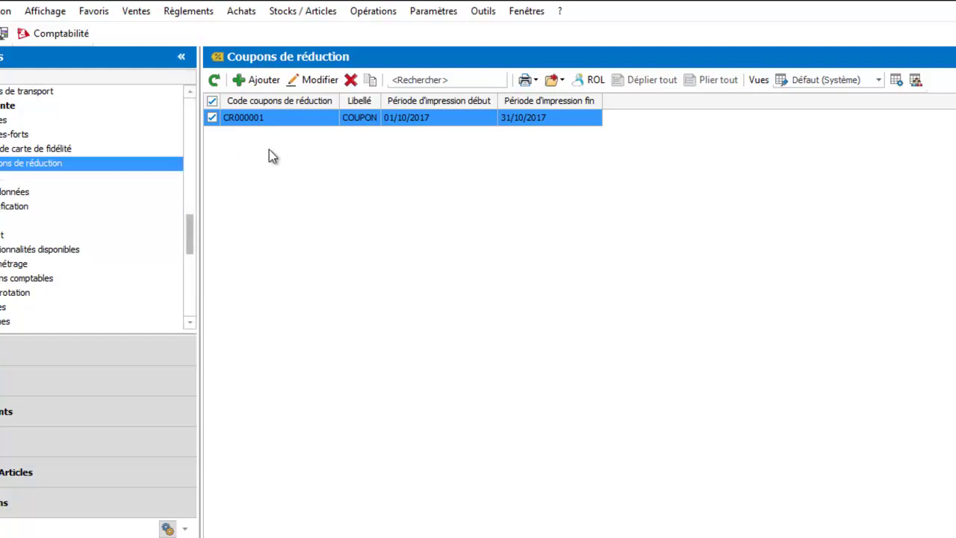
{"action": "left_click", "coordinate": [322, 120]}
{"action": "double_click", "coordinate": [323, 120]}
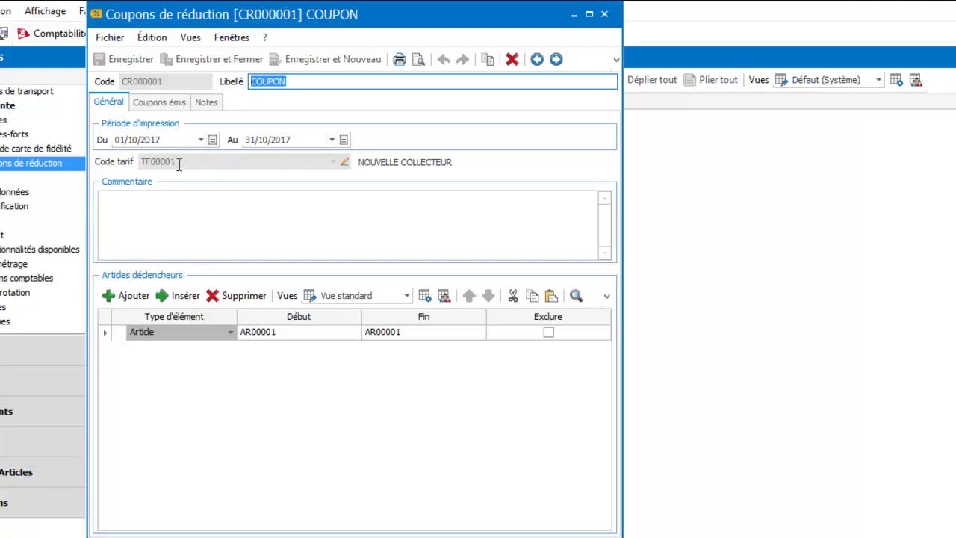
Open the coupon's linked tariff, review its calculation basis, element type and calculation type choices, and close it.
{"action": "left_click", "coordinate": [344, 162]}
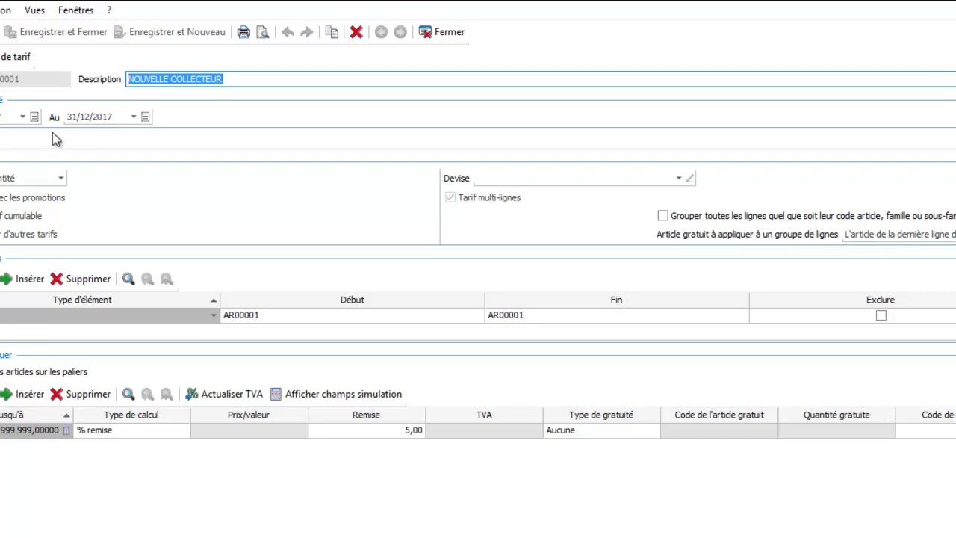
{"action": "left_click", "coordinate": [23, 180]}
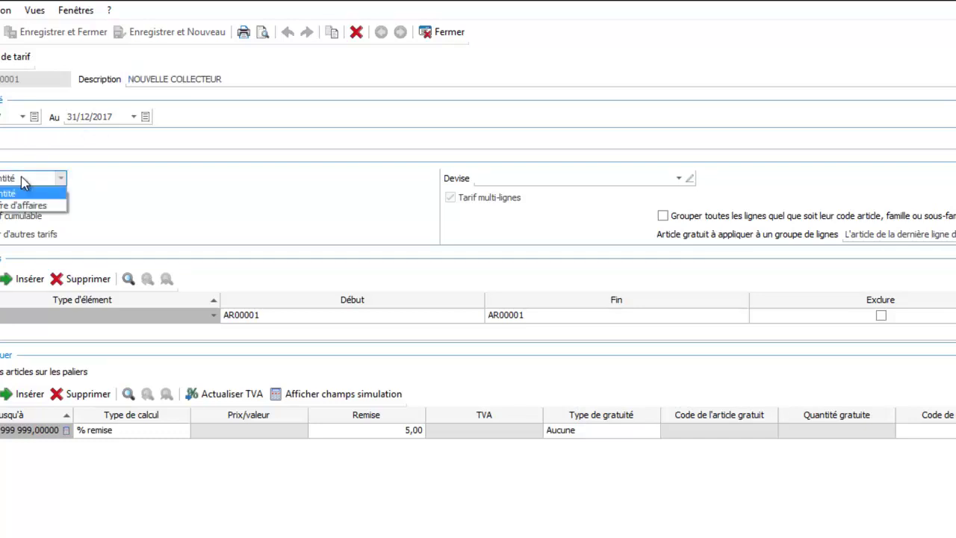
{"action": "left_click", "coordinate": [22, 196]}
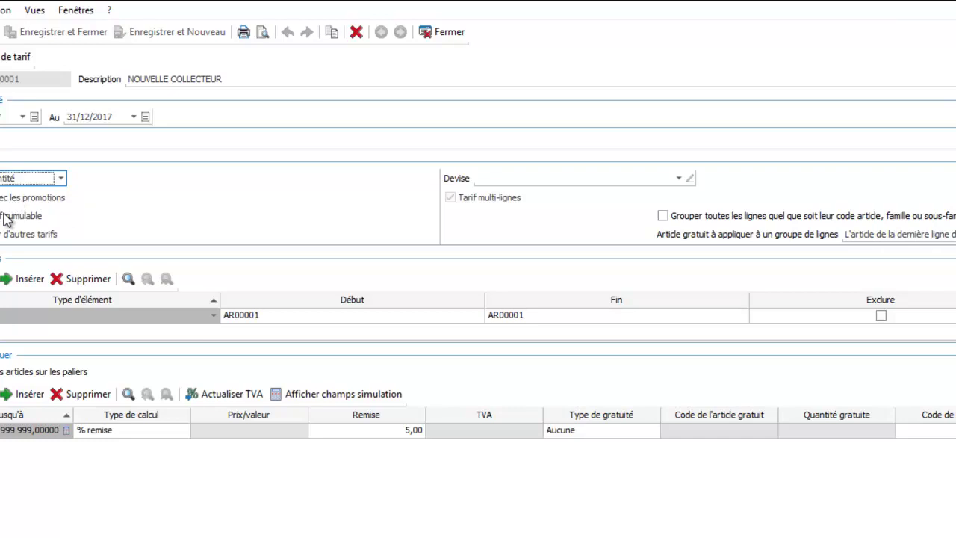
{"action": "left_click", "coordinate": [3, 318]}
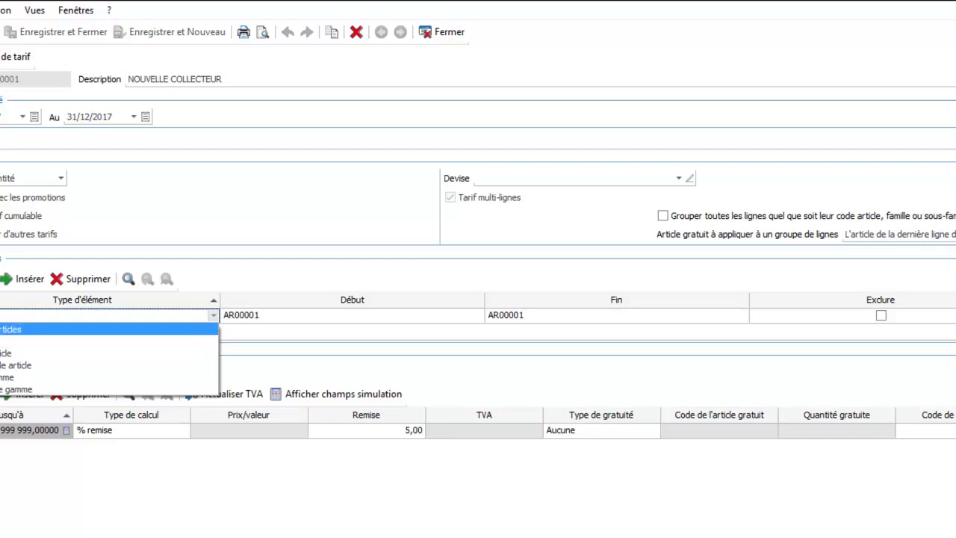
{"action": "left_click", "coordinate": [3, 341]}
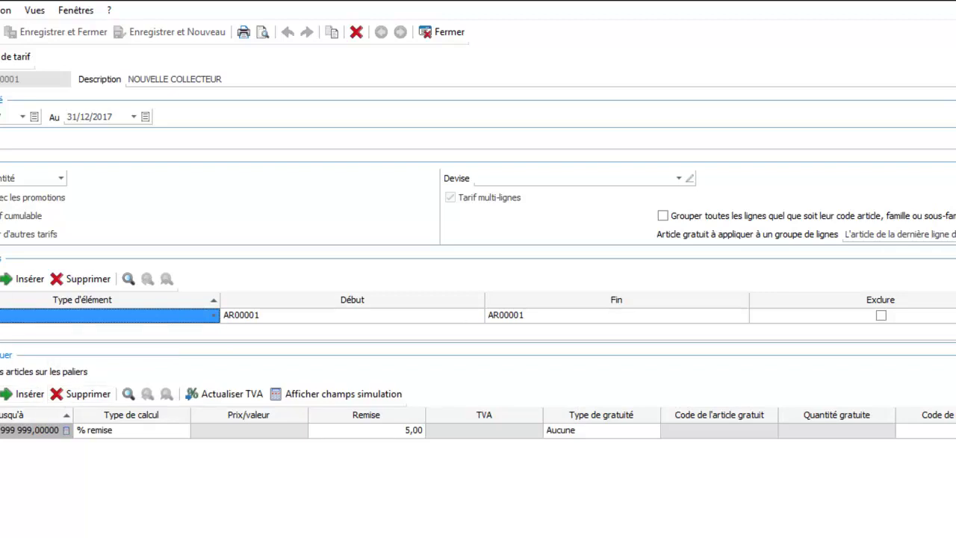
{"action": "left_click", "coordinate": [17, 427]}
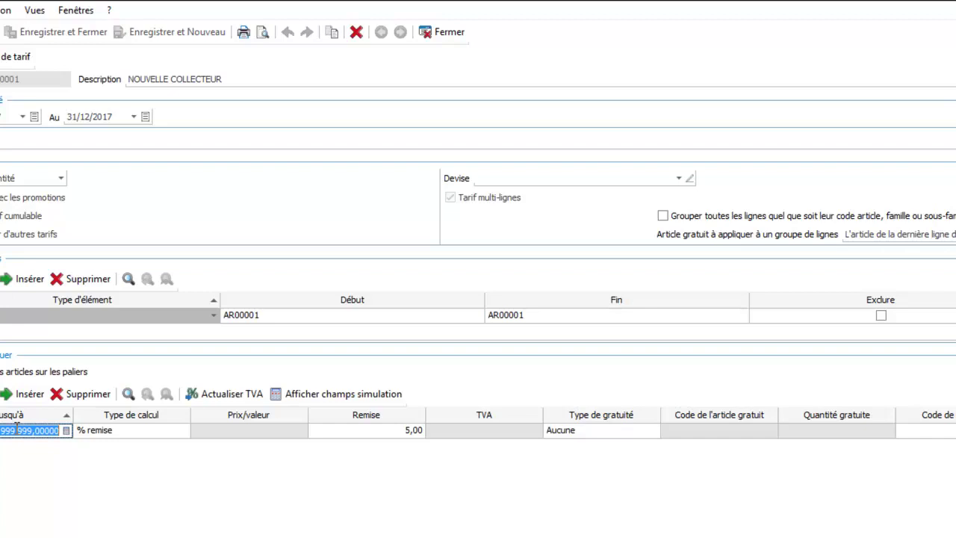
{"action": "left_click", "coordinate": [102, 436]}
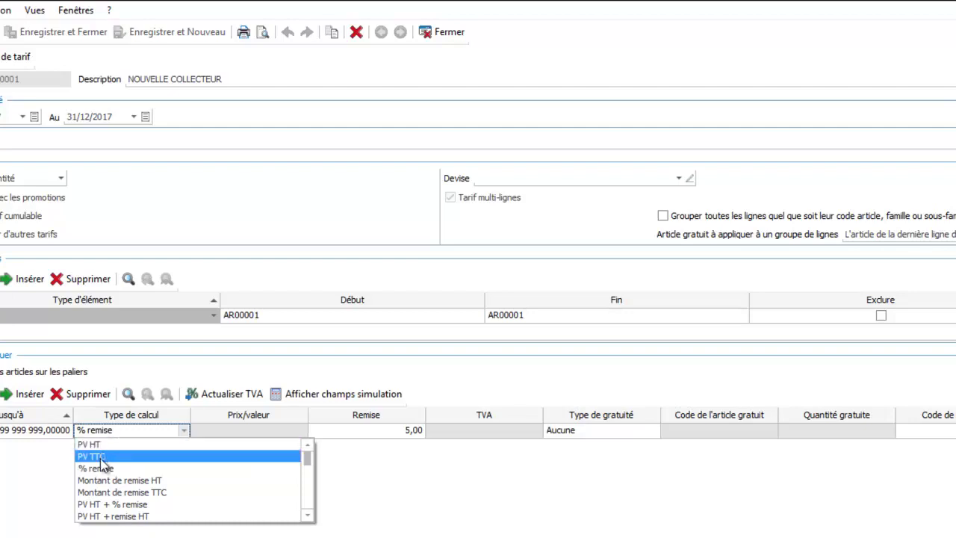
{"action": "left_click", "coordinate": [105, 469]}
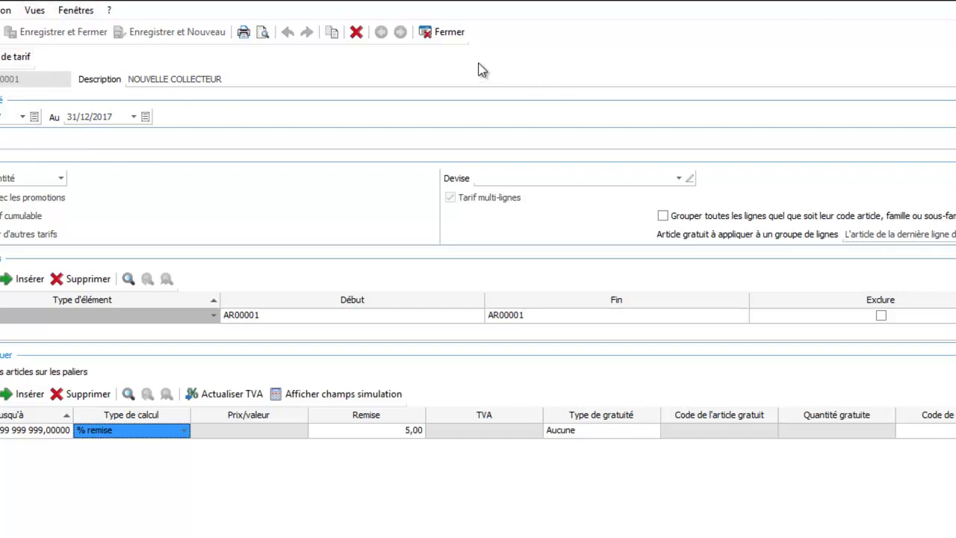
{"action": "left_click", "coordinate": [449, 34]}
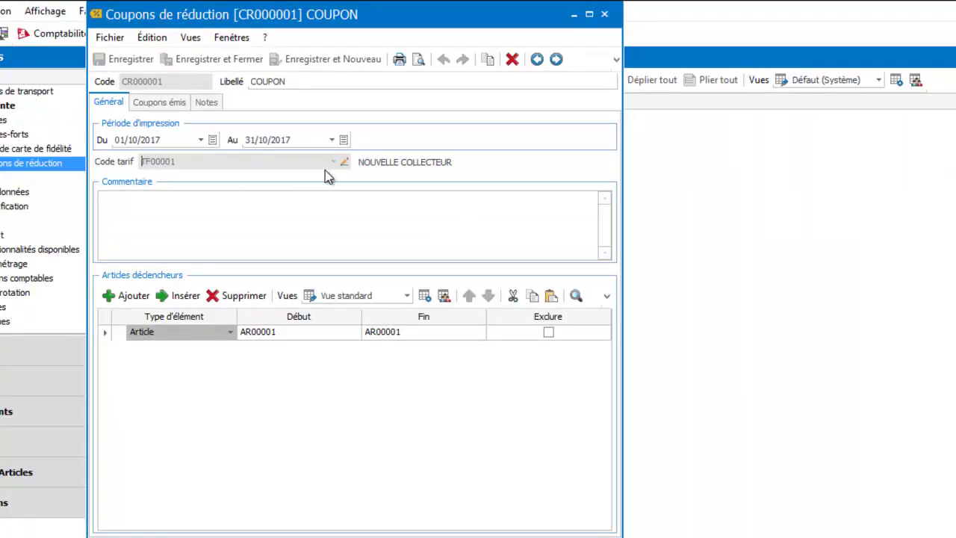
Review the element types available for the coupon's trigger articles and its issued coupons, and close the coupon record.
{"action": "left_click", "coordinate": [184, 333]}
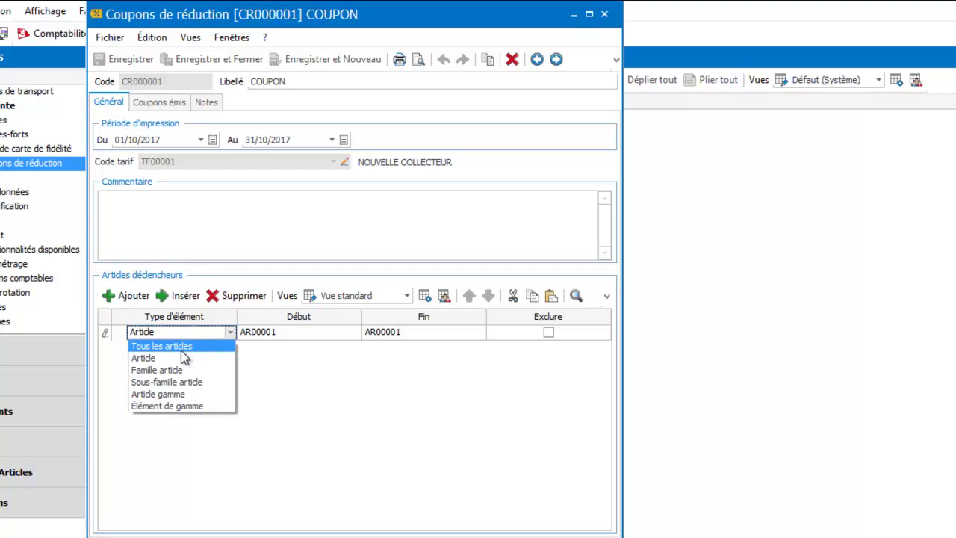
{"action": "left_click", "coordinate": [184, 356]}
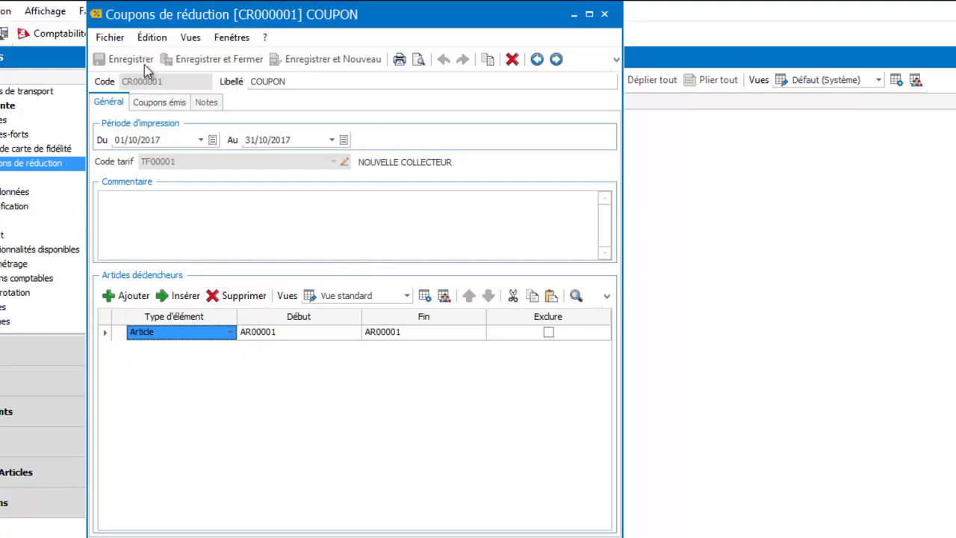
{"action": "left_click", "coordinate": [173, 104]}
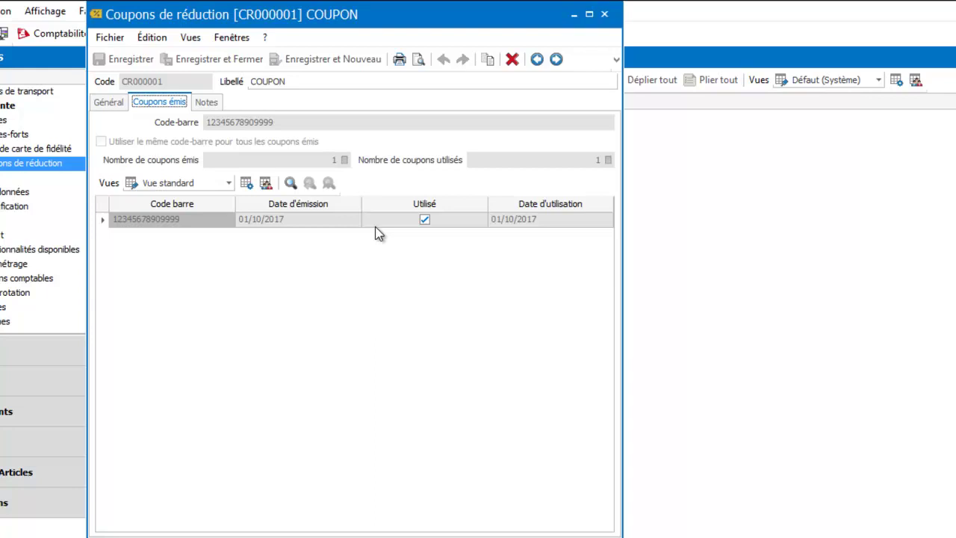
{"action": "left_click", "coordinate": [605, 15]}
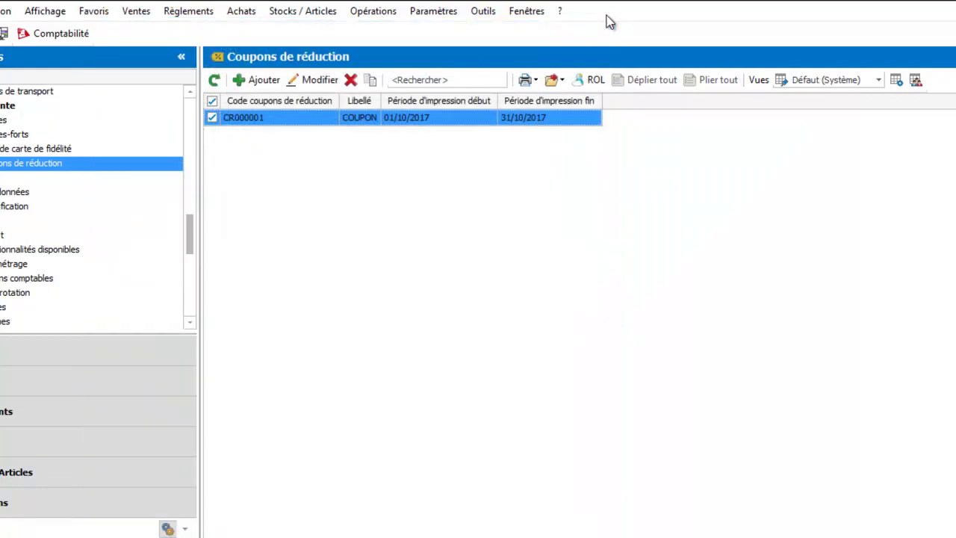
Switch to the point-of-sale screen and assign the second listed customer to the new ticket.
{"action": "left_click", "coordinate": [3, 33]}
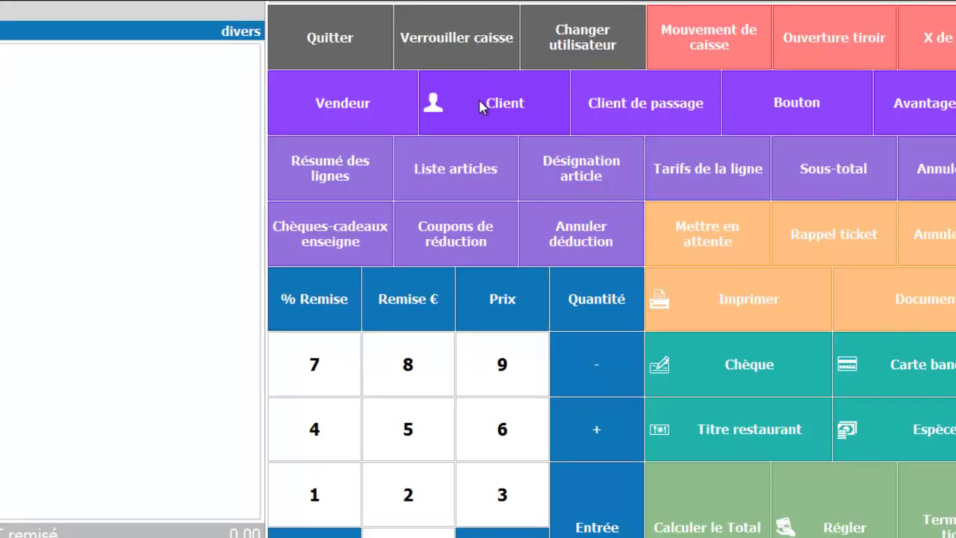
{"action": "left_click", "coordinate": [479, 102]}
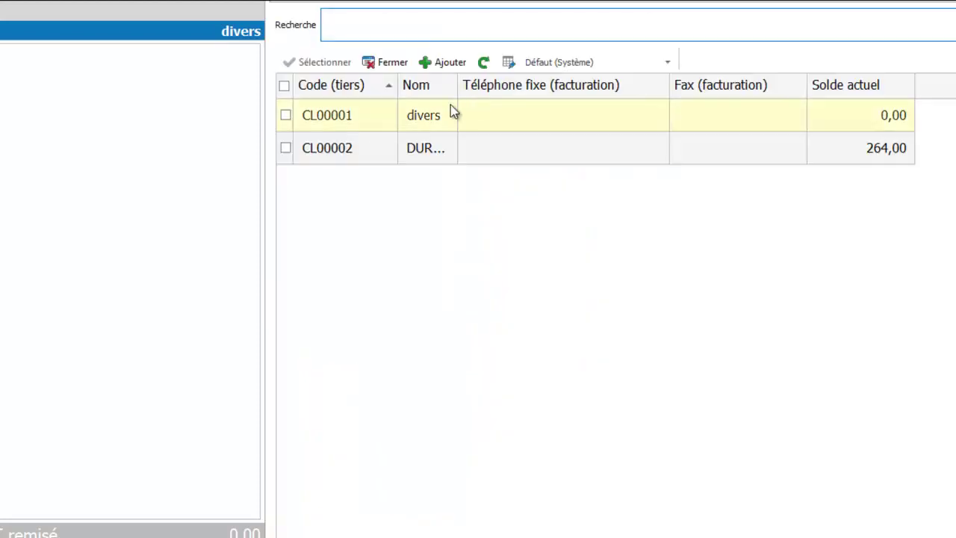
{"action": "double_click", "coordinate": [289, 151]}
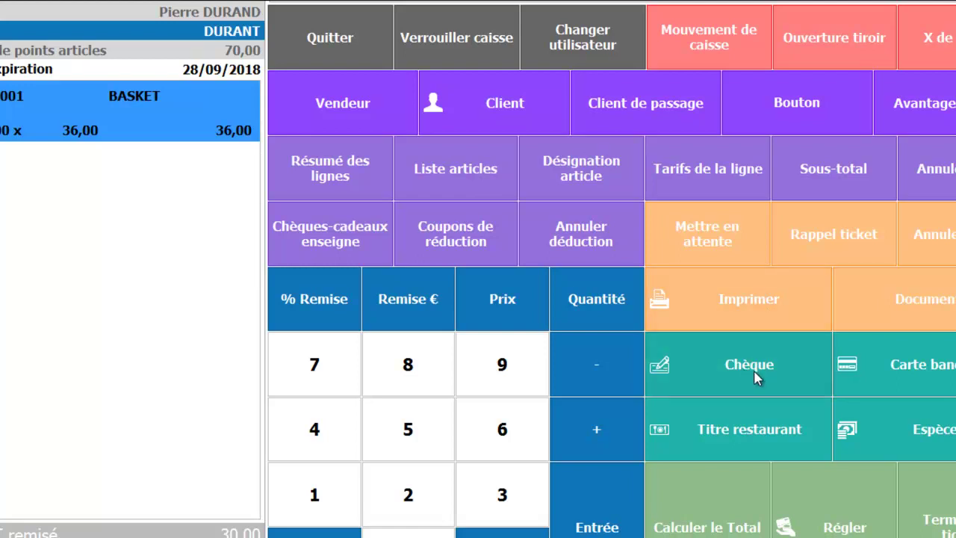
Settle the customer's BASKET ticket in full by cheque, validating the 36,00 € payment.
{"action": "left_click", "coordinate": [835, 517]}
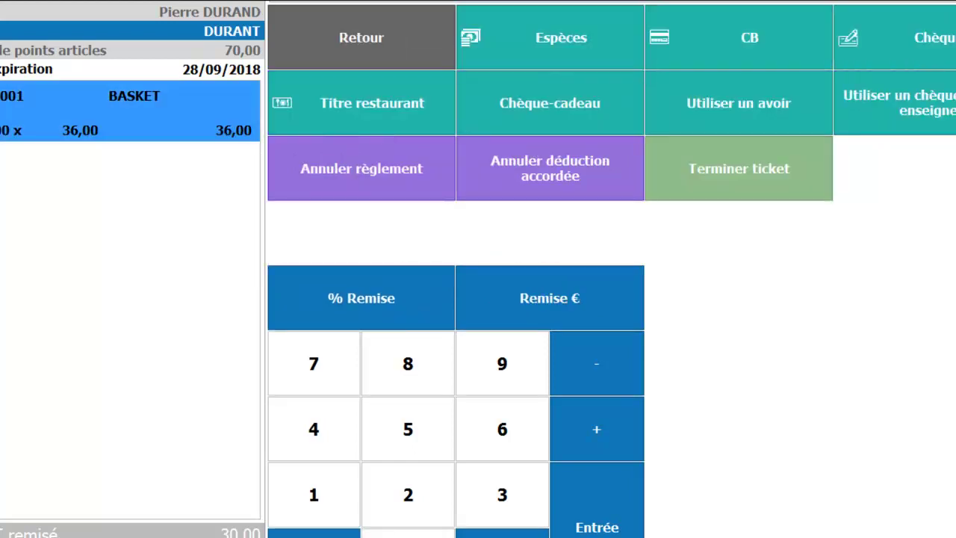
{"action": "left_click", "coordinate": [943, 58]}
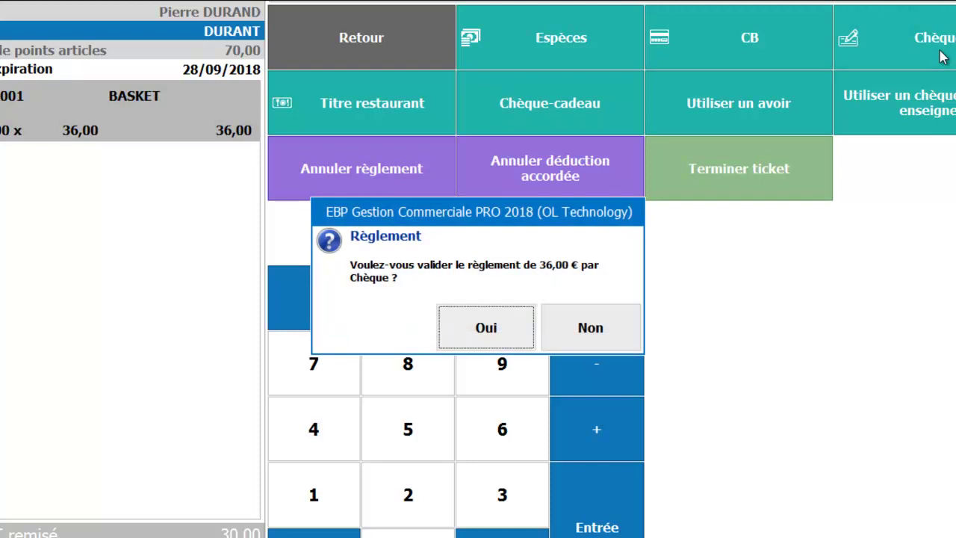
{"action": "left_click", "coordinate": [452, 349]}
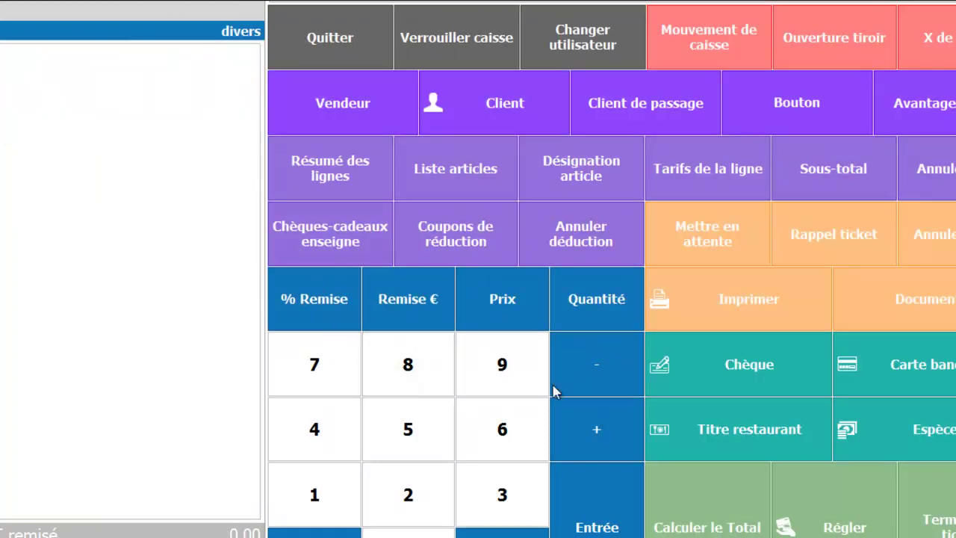
Leave the till for the back office and display the list of sales tickets.
{"action": "left_click", "coordinate": [351, 38]}
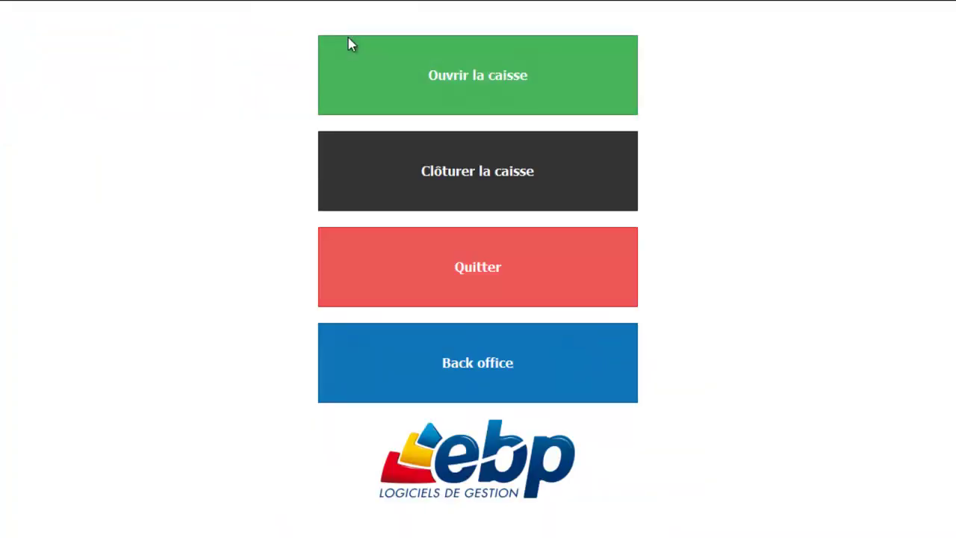
{"action": "left_click", "coordinate": [447, 369]}
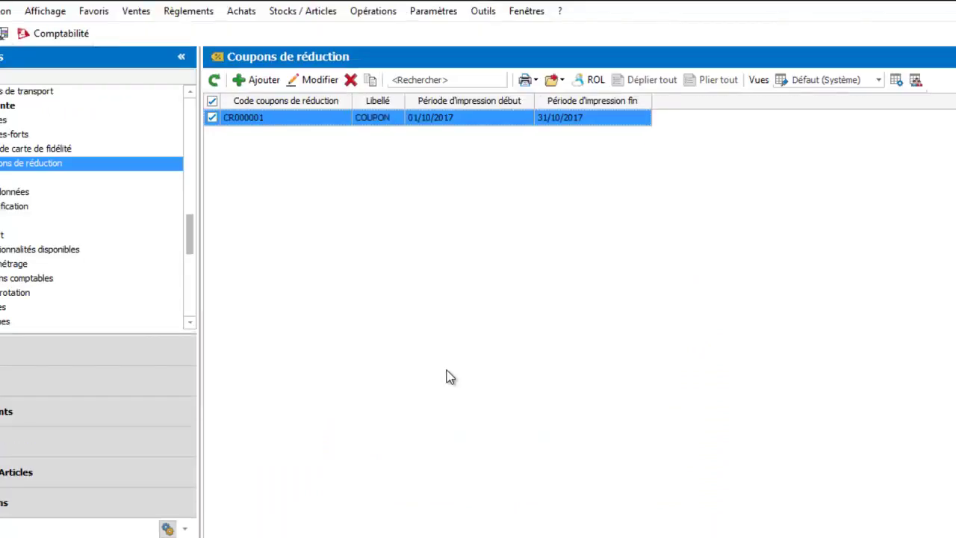
{"action": "left_click", "coordinate": [36, 450]}
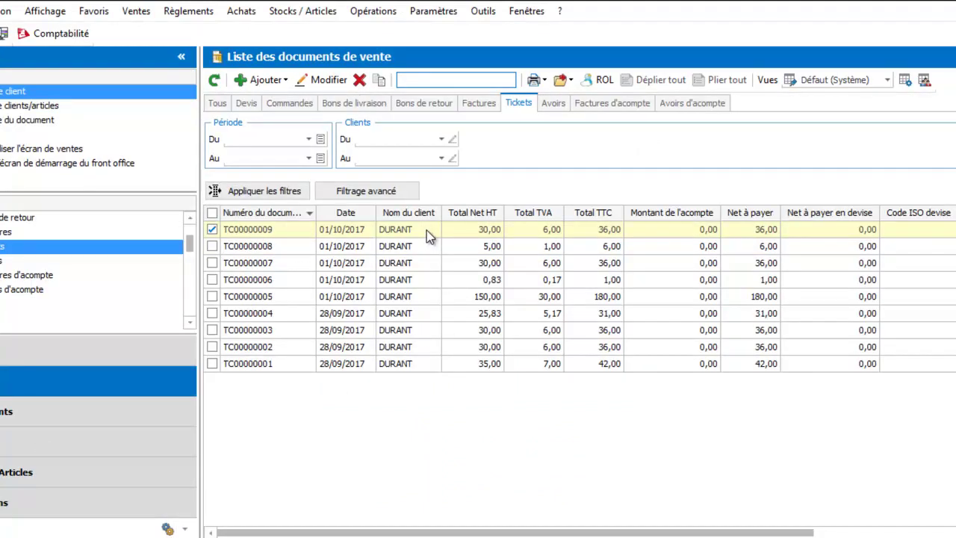
Preview the newest ticket with the T1-Simple print model, read through its coupon and loyalty voucher sections, and close the preview.
{"action": "left_click", "coordinate": [426, 230]}
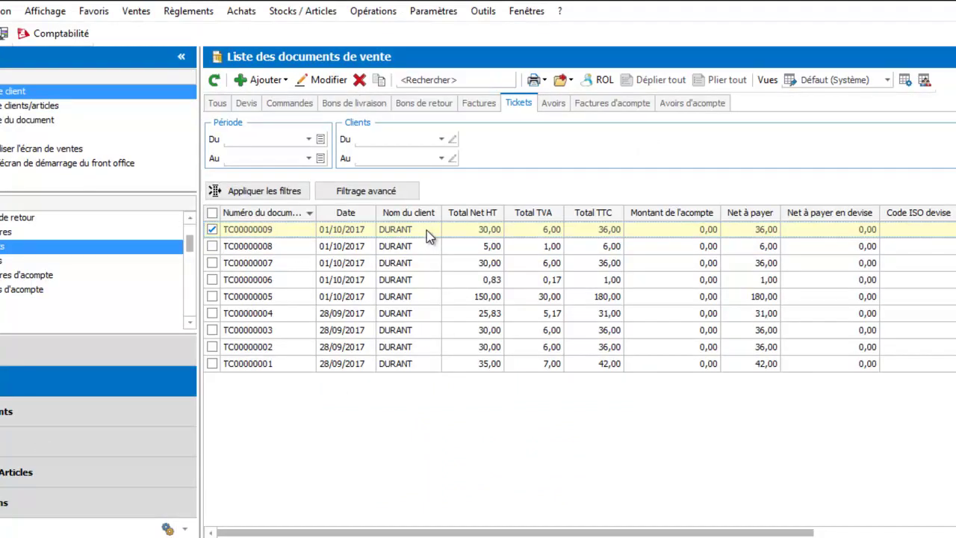
{"action": "left_click", "coordinate": [537, 79]}
{"action": "left_click", "coordinate": [544, 103]}
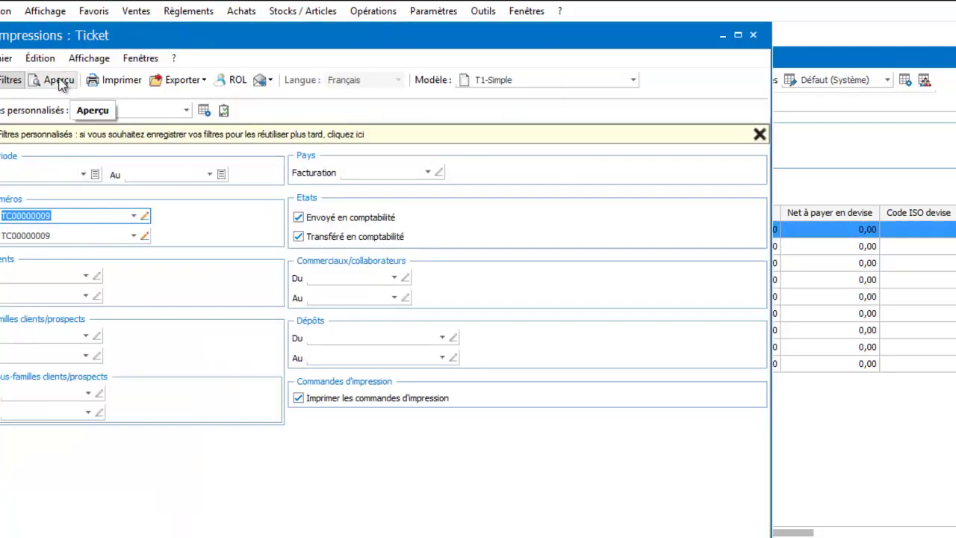
{"action": "left_click", "coordinate": [511, 77]}
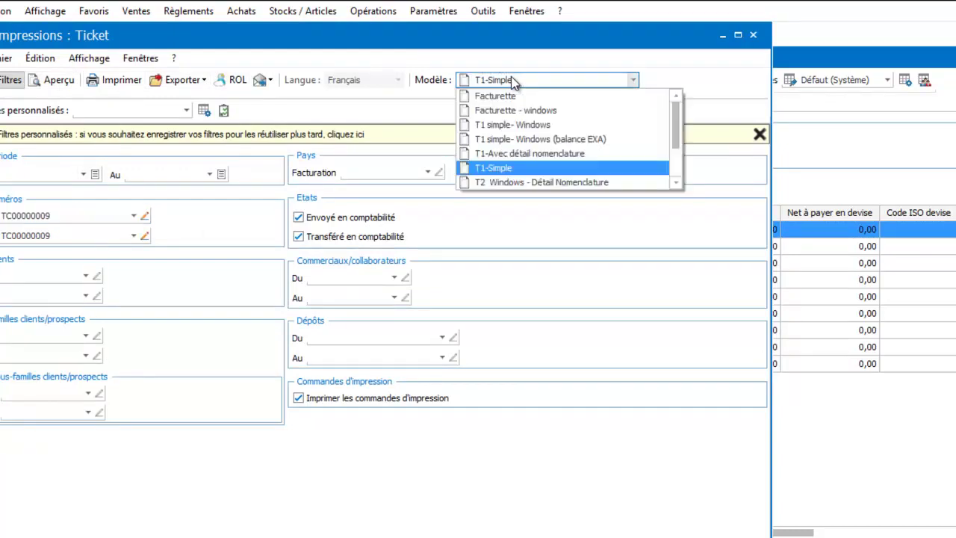
{"action": "left_click", "coordinate": [517, 169]}
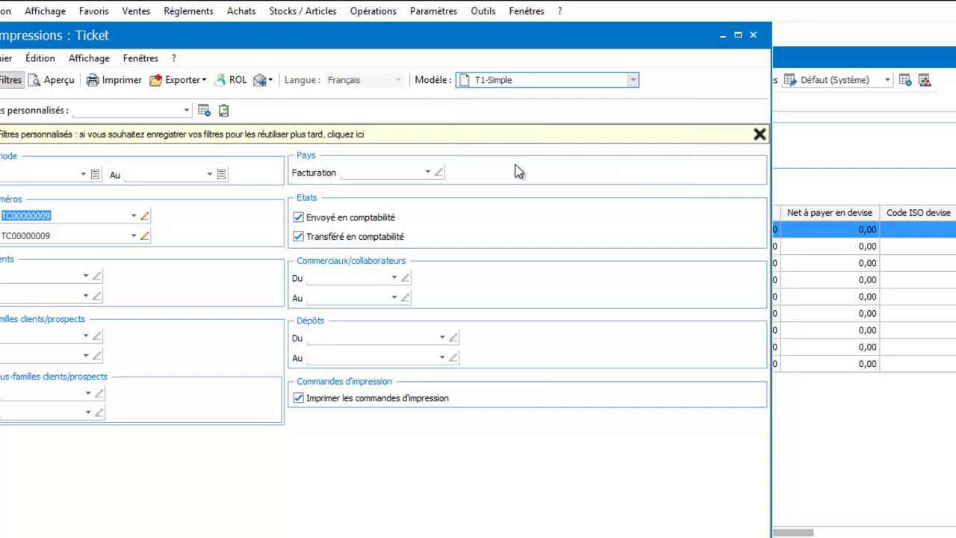
{"action": "left_click", "coordinate": [54, 83]}
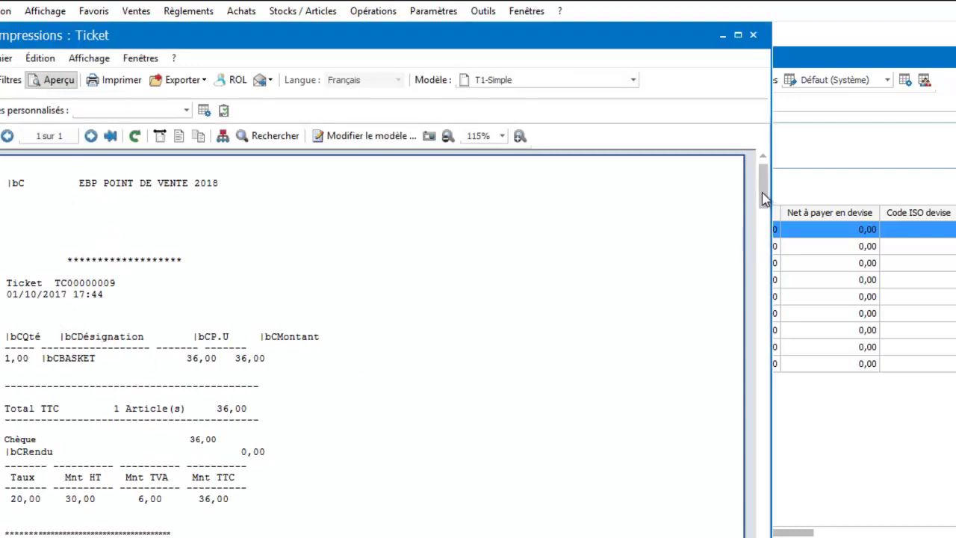
{"action": "left_click_drag", "start_coordinate": [764, 198], "coordinate": [759, 256]}
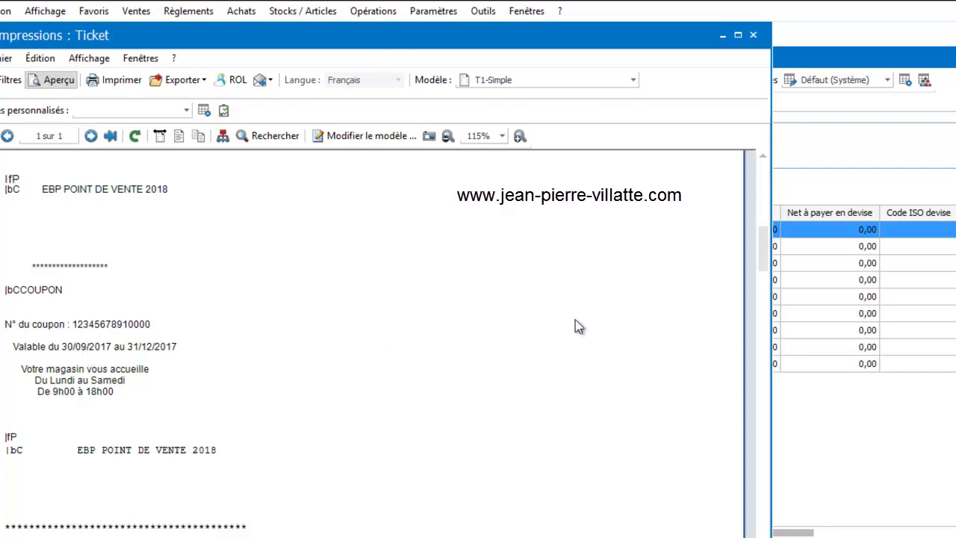
{"action": "mouse_move", "coordinate": [762, 253]}
{"action": "left_mouse_down"}
{"action": "mouse_move", "coordinate": [748, 308]}
{"action": "mouse_move", "coordinate": [762, 267]}
{"action": "mouse_move", "coordinate": [762, 287]}
{"action": "left_mouse_up"}
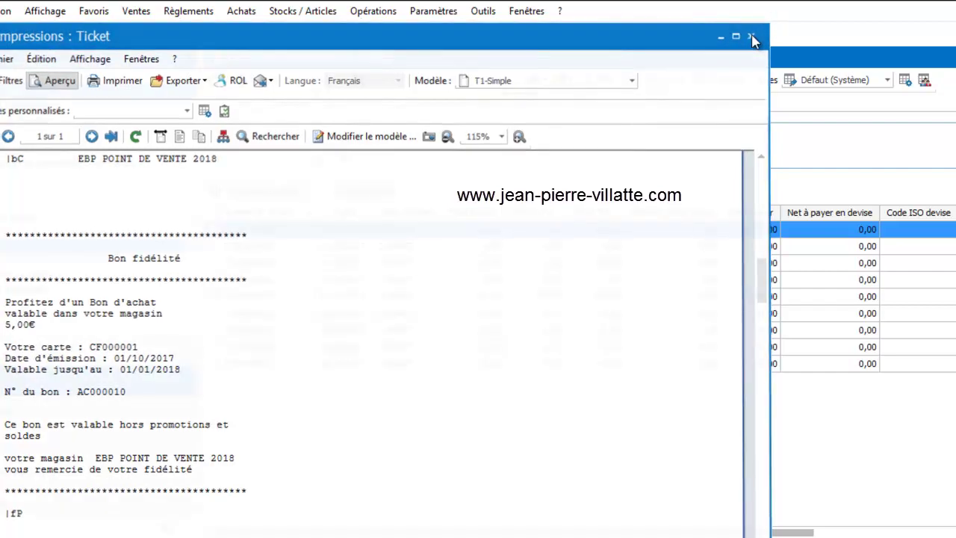
{"action": "left_click", "coordinate": [753, 36]}
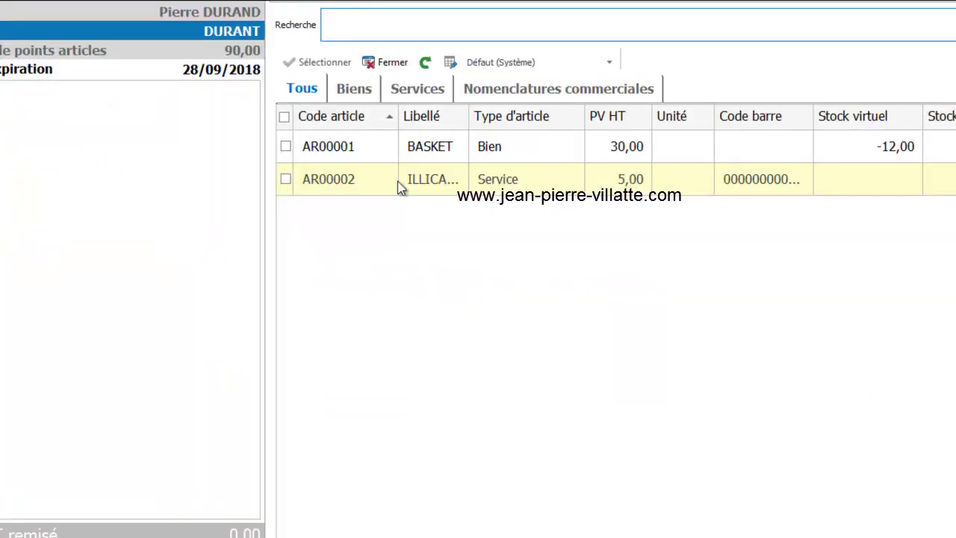
Add the ILLICADO article to the customer's till ticket and assign store gift cheque CHC00003 to it.
{"action": "double_click", "coordinate": [384, 175]}
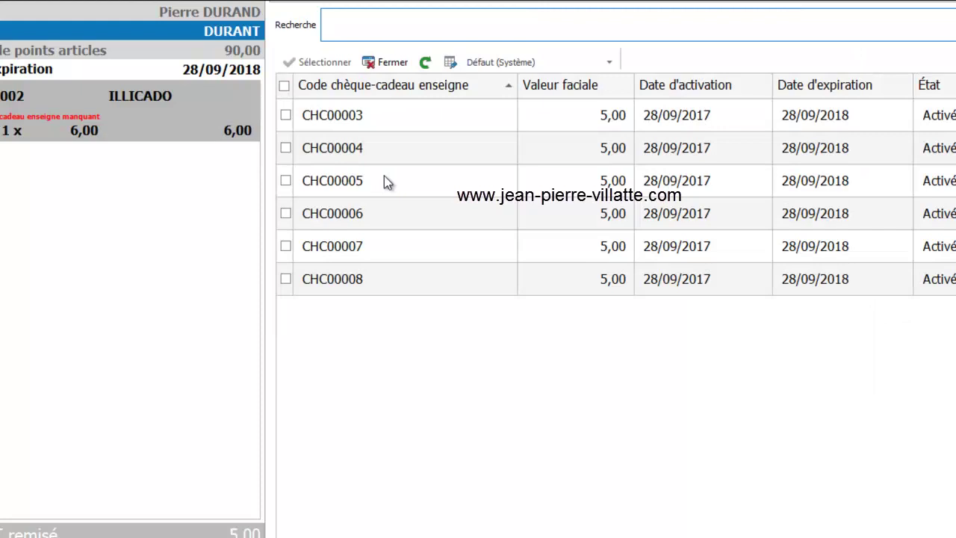
{"action": "left_click", "coordinate": [311, 149]}
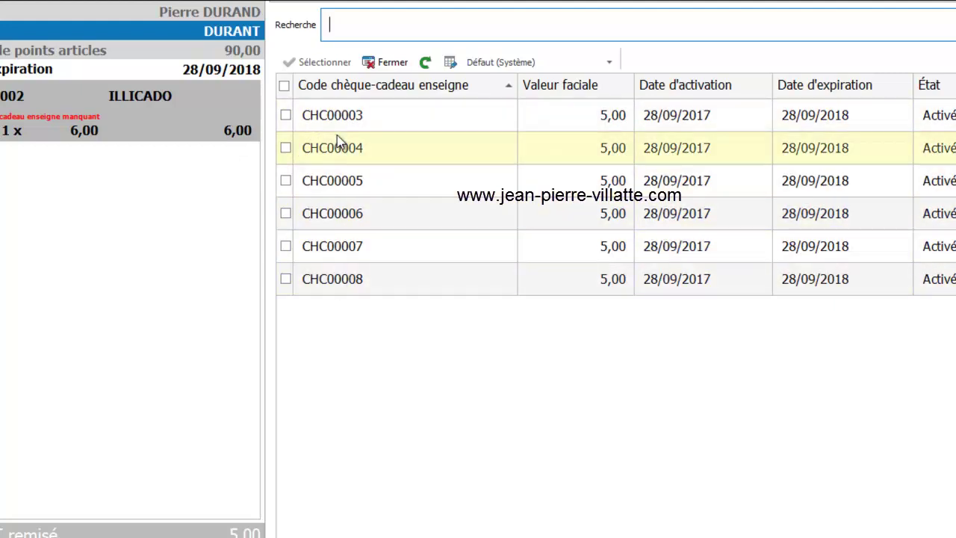
{"action": "left_click", "coordinate": [351, 112]}
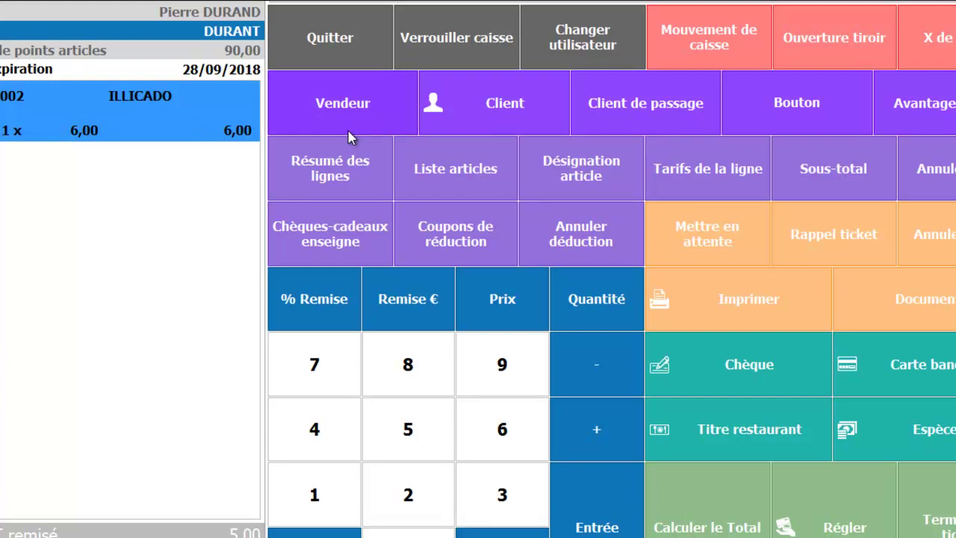
Apply the discount coupon labelled COUPON to the customer's ILLICADO ticket and confirm the preselected salesperson.
{"action": "left_click", "coordinate": [437, 239]}
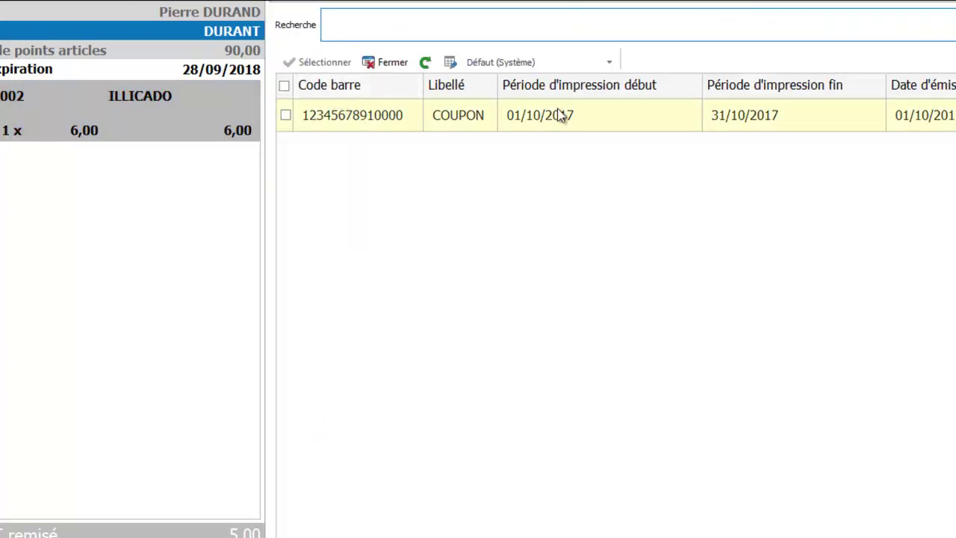
{"action": "double_click", "coordinate": [345, 114]}
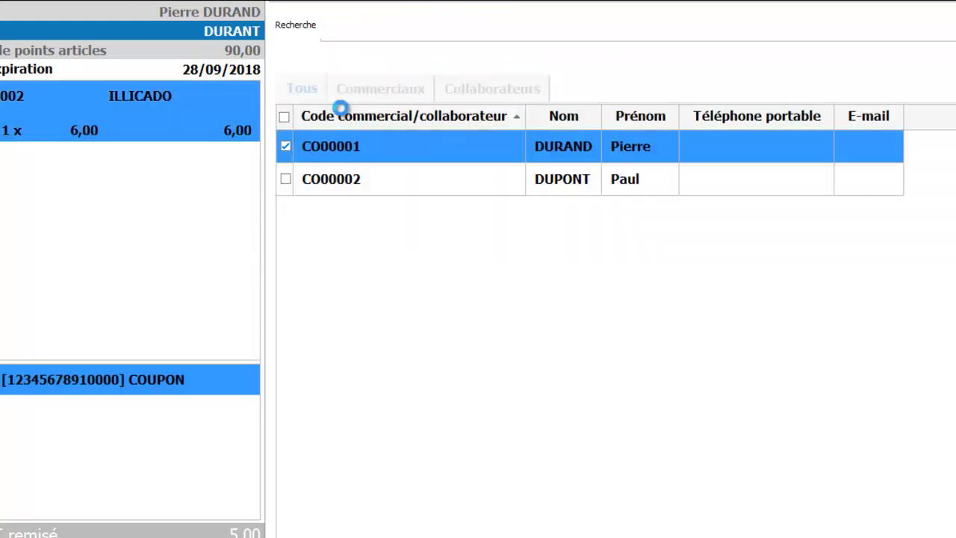
{"action": "key", "text": "Return"}
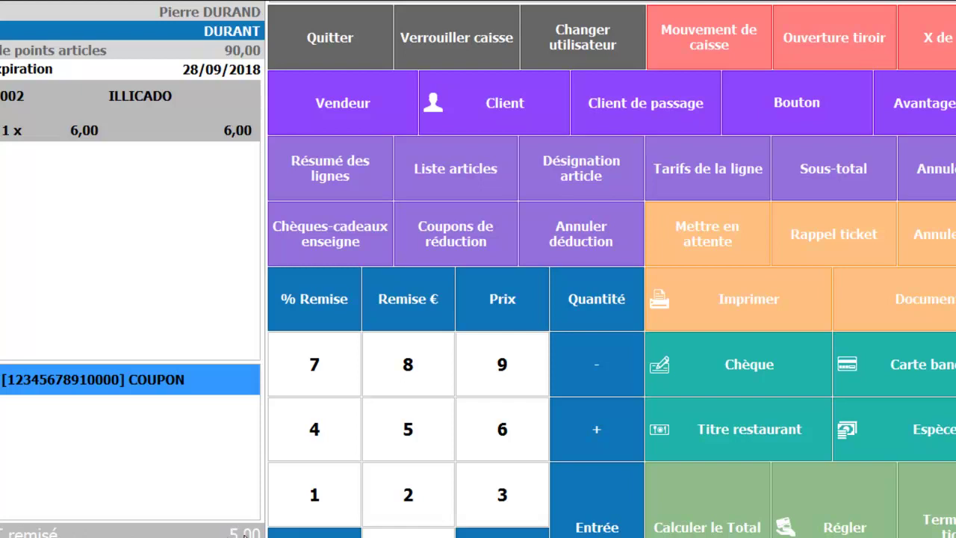
Settle the ILLICADO ticket in full by cheque, validating the 6,00 € payment.
{"action": "left_click", "coordinate": [784, 374]}
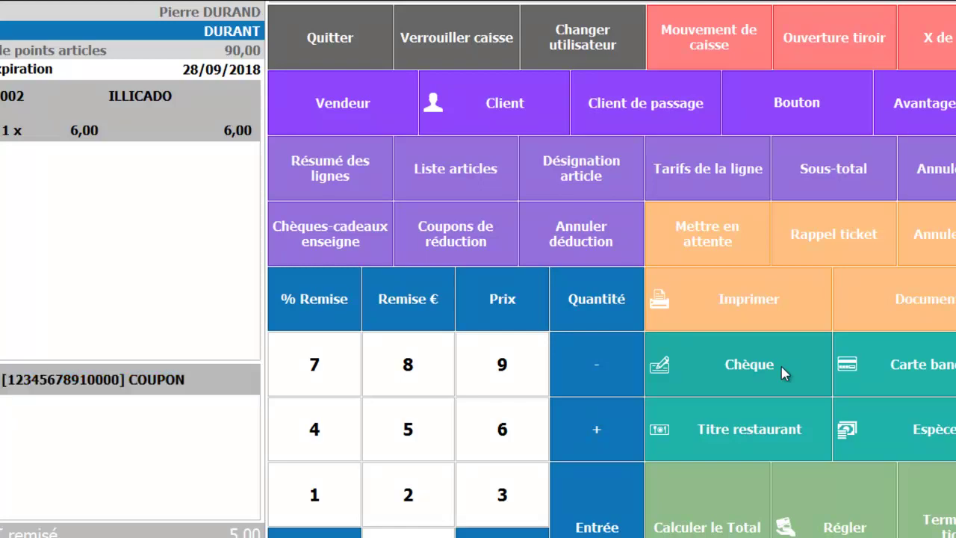
{"action": "left_click", "coordinate": [487, 329]}
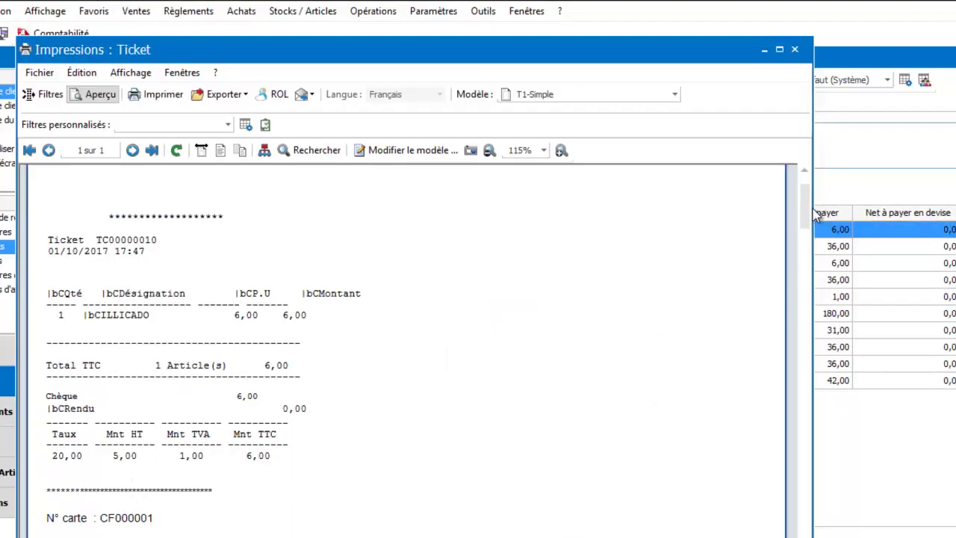
Read through the ILLICADO ticket's print preview, from the payment and loyalty card details down to the store gift cheque section.
{"action": "scroll", "coordinate": [807, 213], "scroll_direction": "down", "scroll_amount": 3}
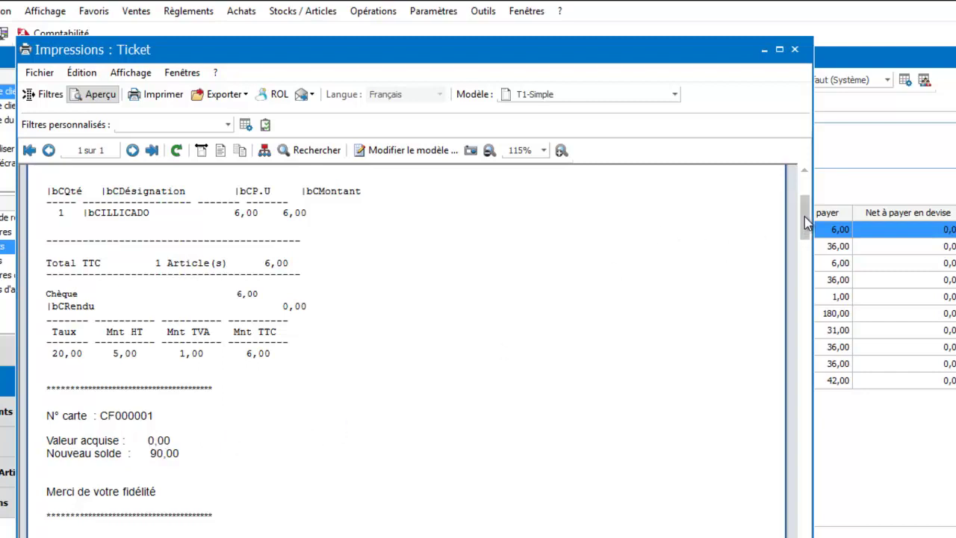
{"action": "left_click_drag", "start_coordinate": [806, 222], "coordinate": [804, 257]}
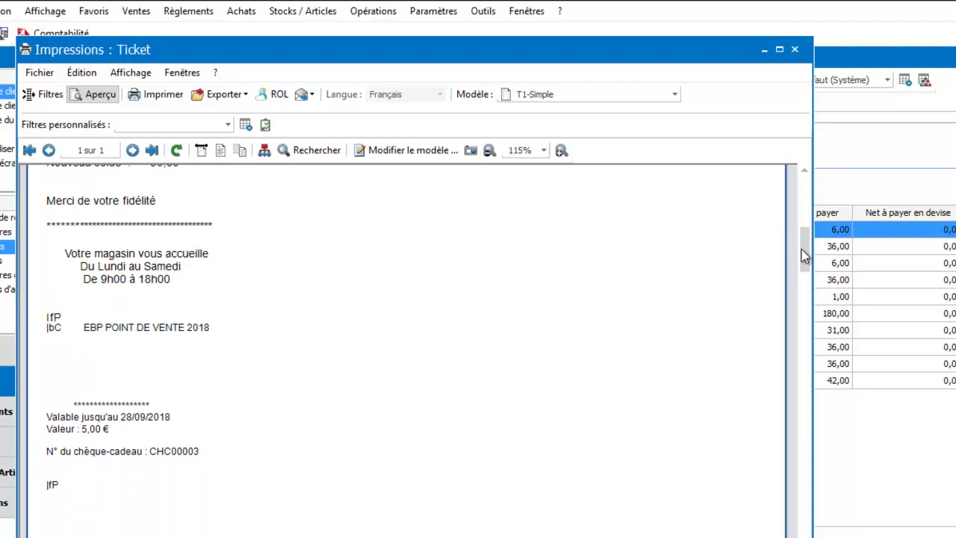